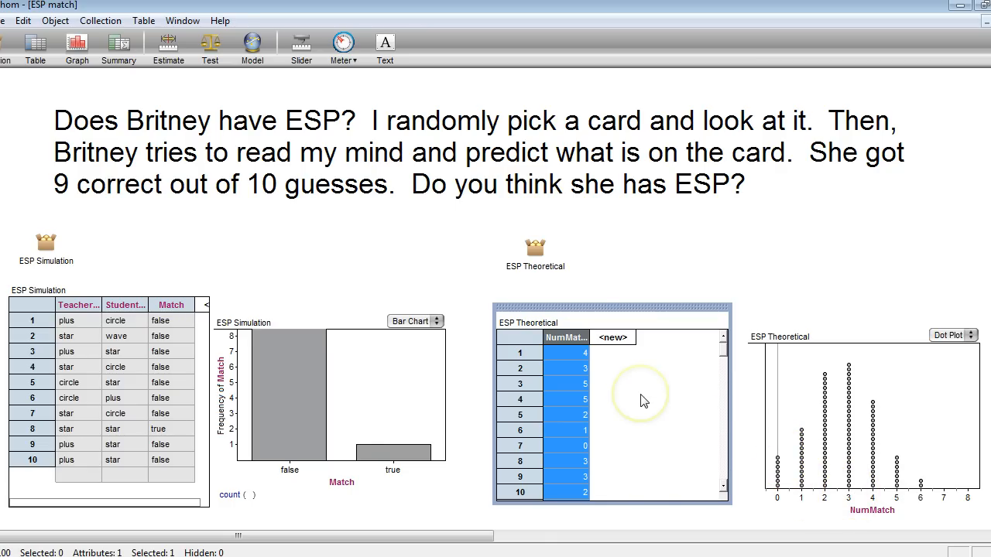
Step: Rerandomize the ESP Theoretical collection repeatedly to compare the simulated NumMatch distributions in the dot plot
key("ctrl+y")
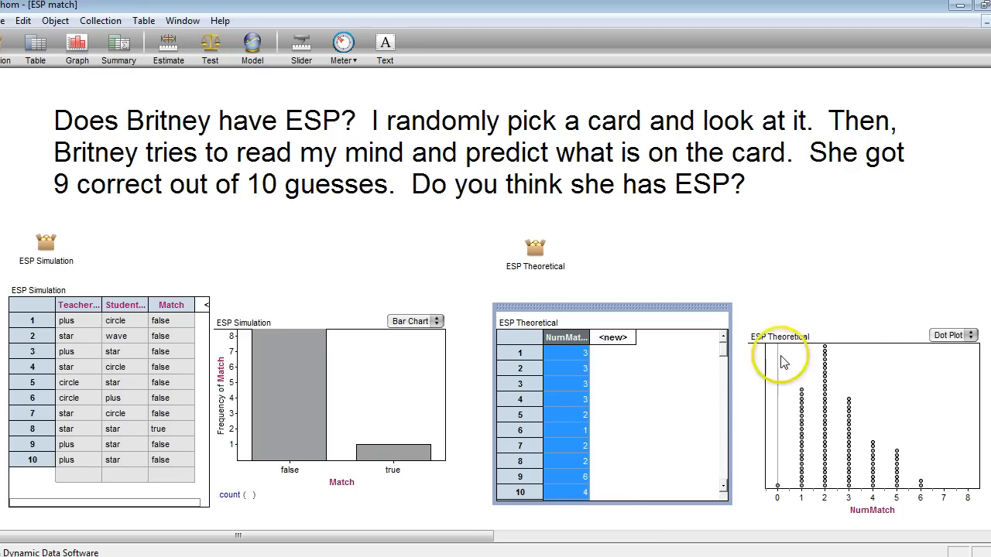
key("ctrl+y")
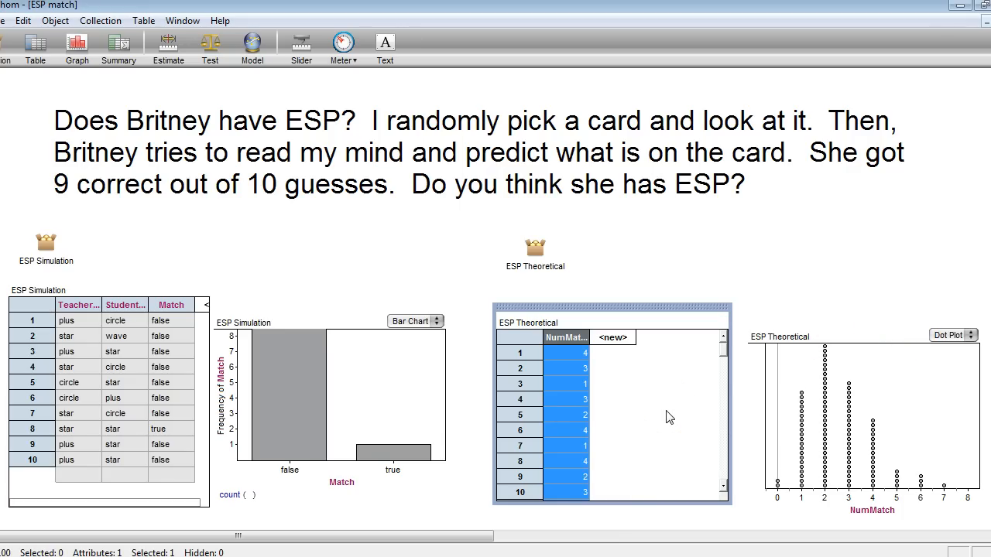
key("ctrl+y")
key("ctrl+y")
key("ctrl+y")
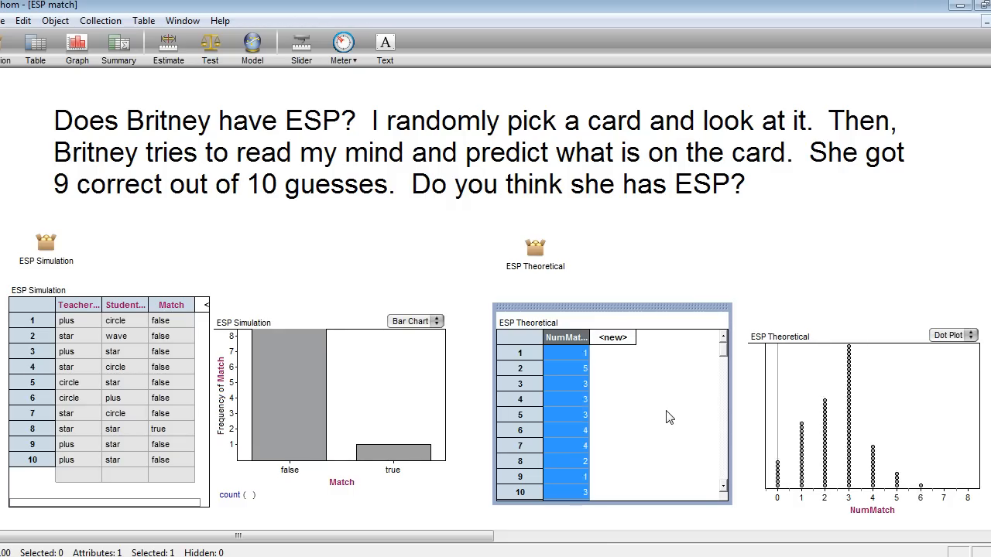
key("ctrl+y")
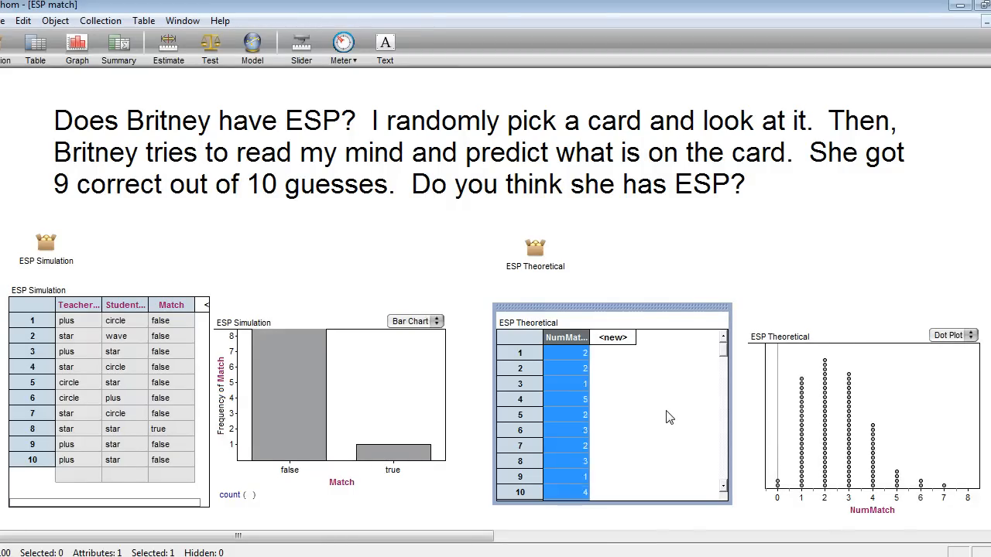
key("ctrl+y")
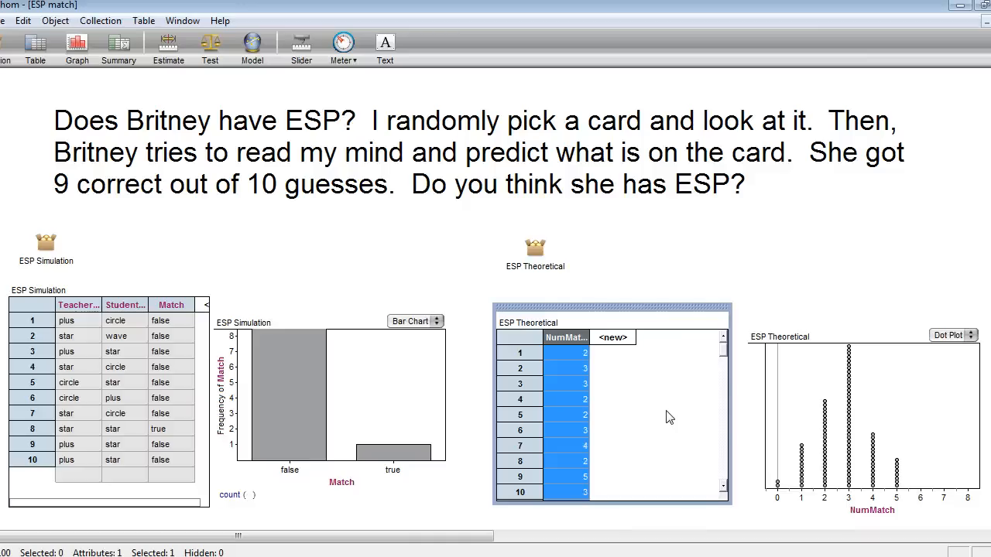
key("ctrl+y")
key("ctrl+y")
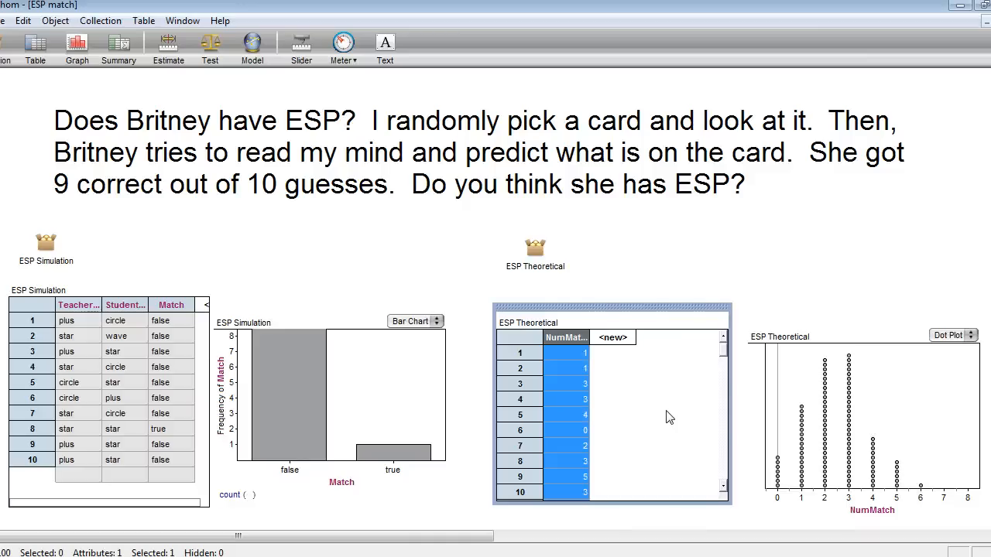
key("ctrl+y")
key("ctrl+y")
key("ctrl+y")
key("ctrl+y")
key("ctrl+y")
key("ctrl+y")
key("ctrl+y")
key("ctrl+y")
key("ctrl+y")
key("ctrl+y")
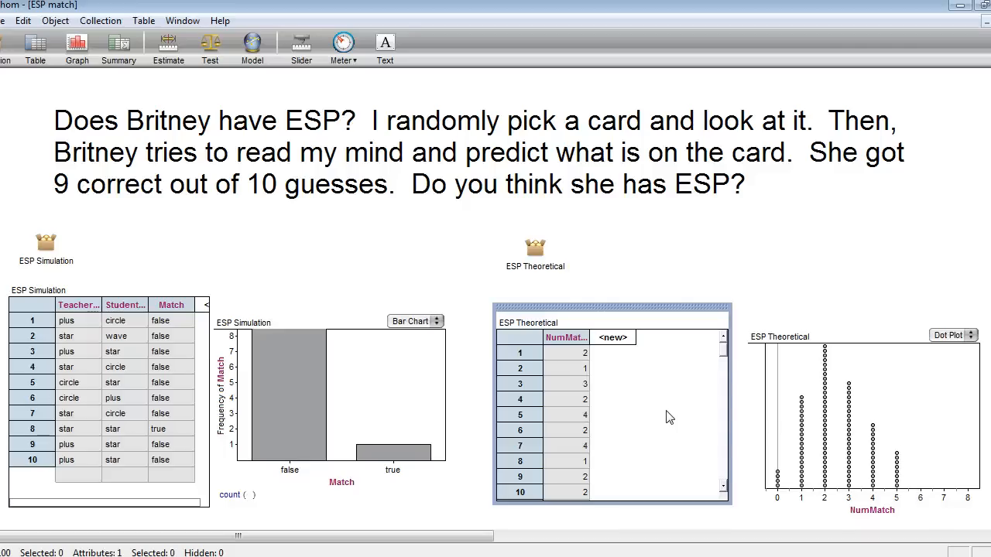
key("ctrl+y")
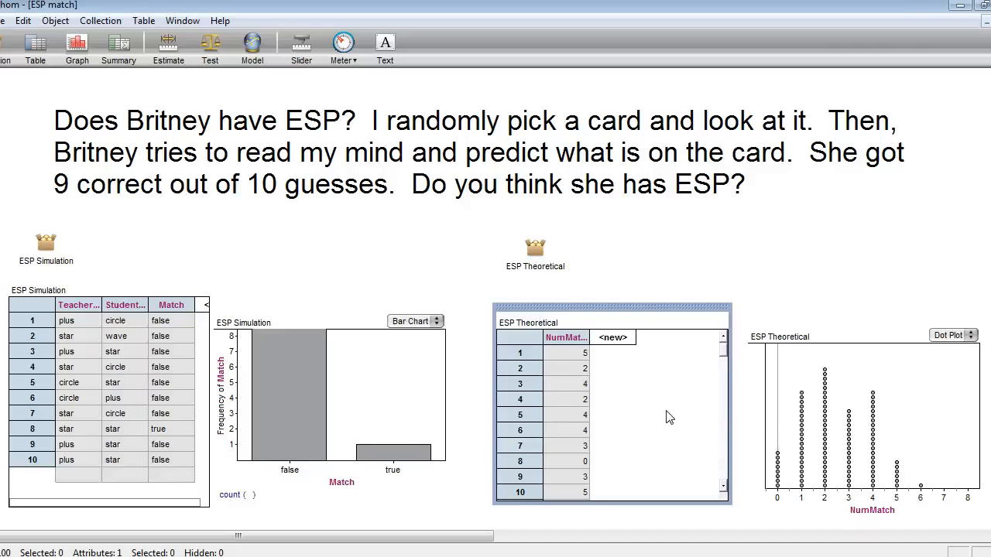
key("ctrl+y")
left_click(699, 415)
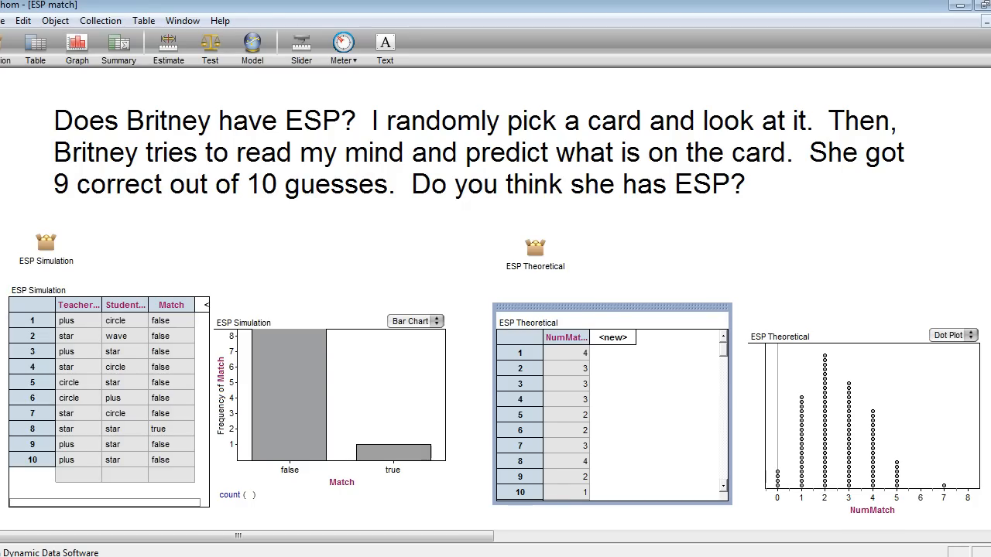
Step: Review the question about the probability of 9 out of 10 correct guesses and its binomial formula below the graphs
scroll(496, 309, "down", 5)
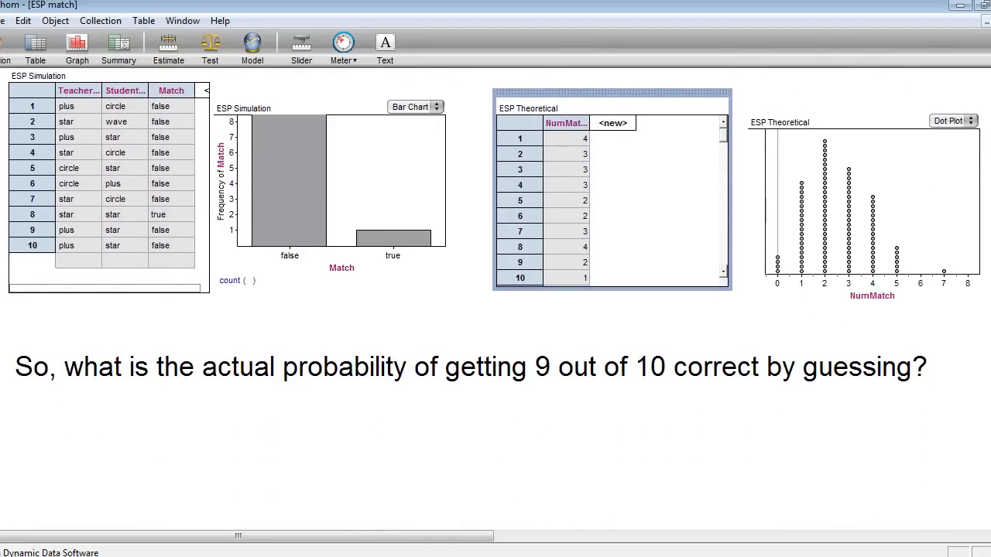
scroll(495, 309, "down", 1)
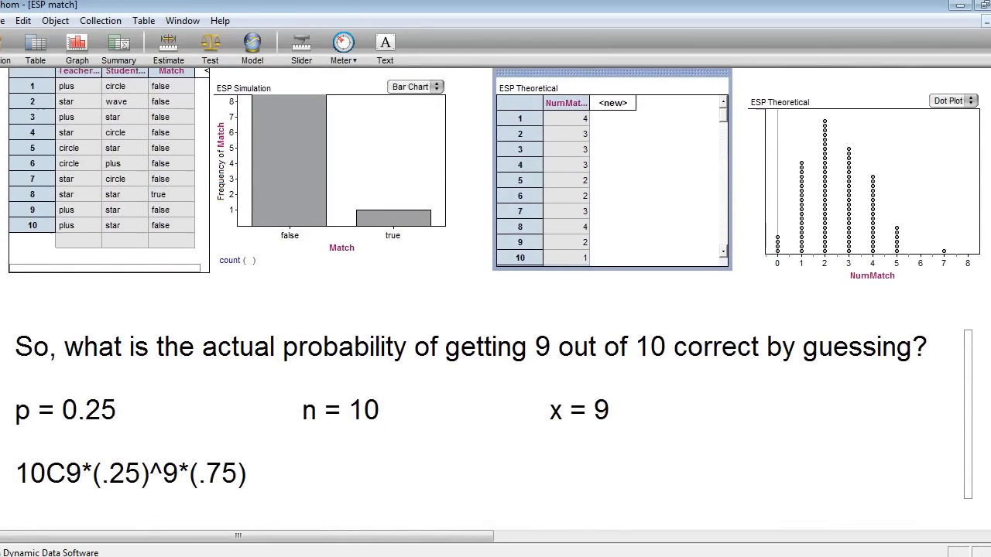
scroll(495, 310, "down", 1)
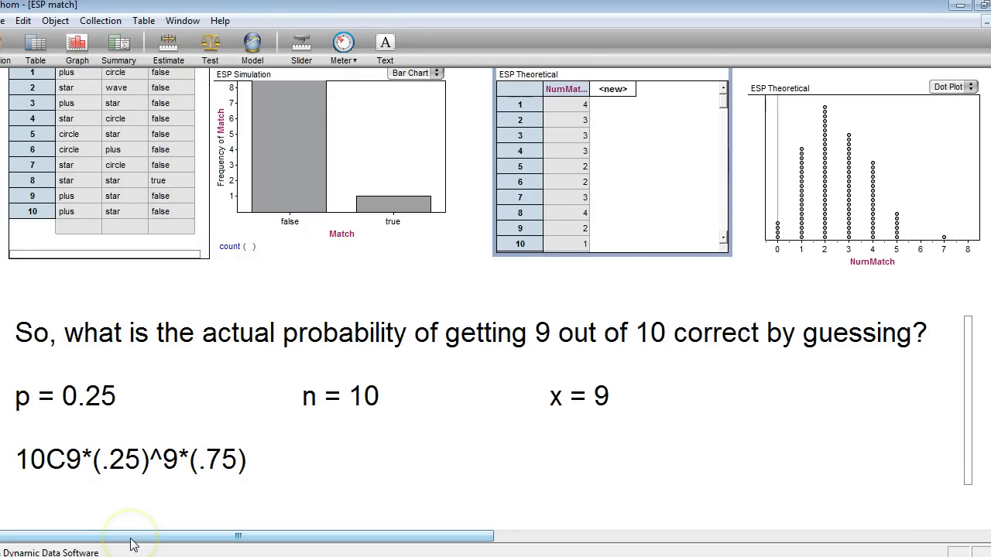
key("Escape")
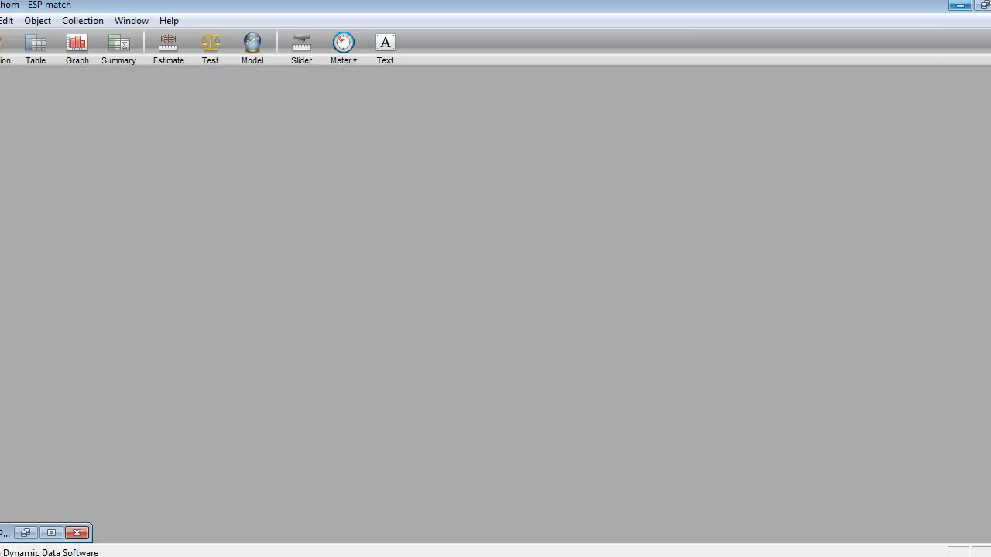
Step: Minimize Fathom to switch to the TI-84 SmartView calculator and enter the combination 10 nCr 9
left_click(960, 6)
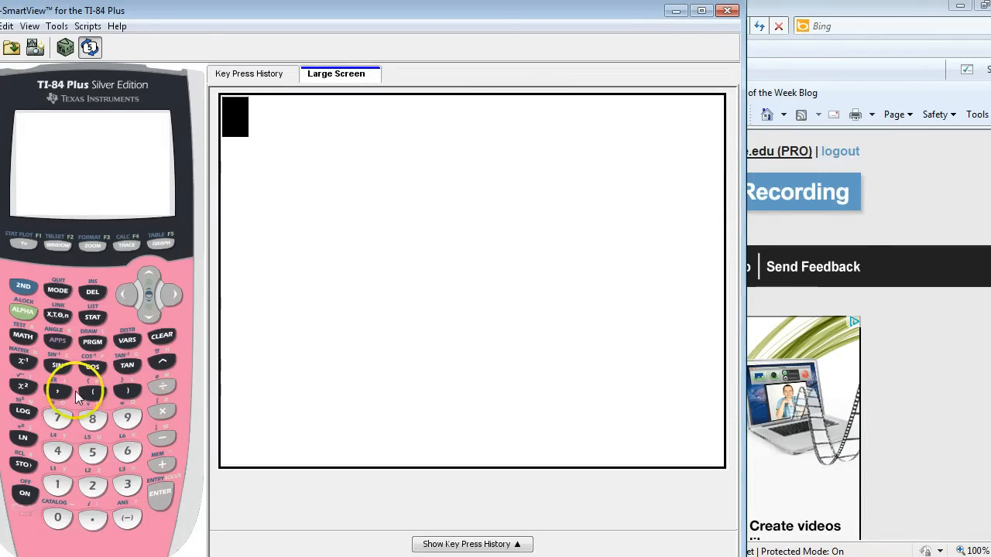
left_click(58, 486)
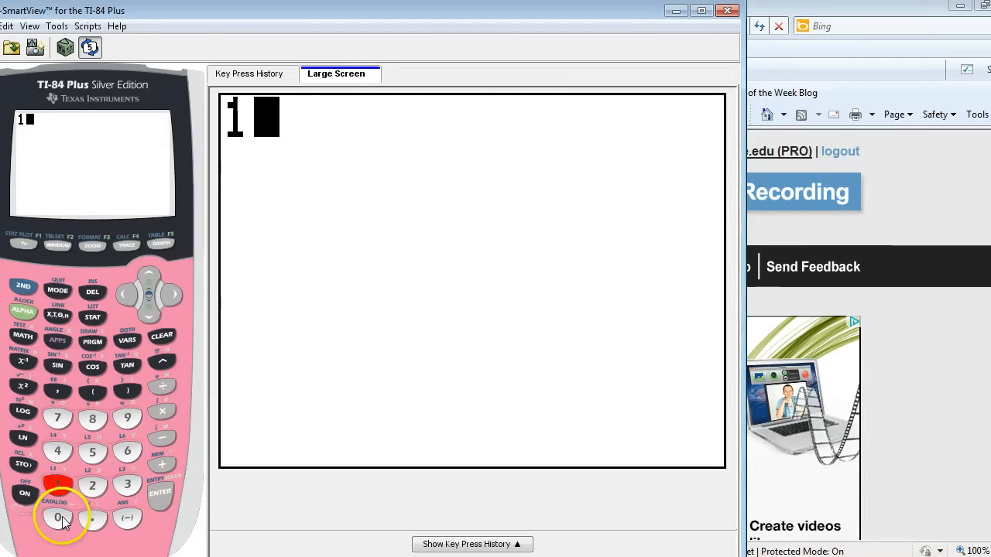
left_click(58, 518)
left_click(24, 338)
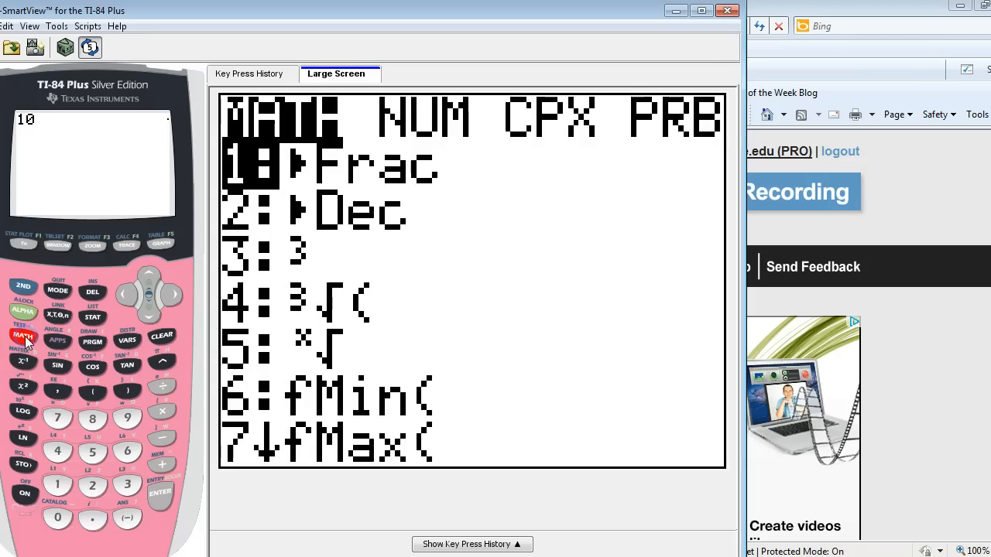
left_click(127, 295)
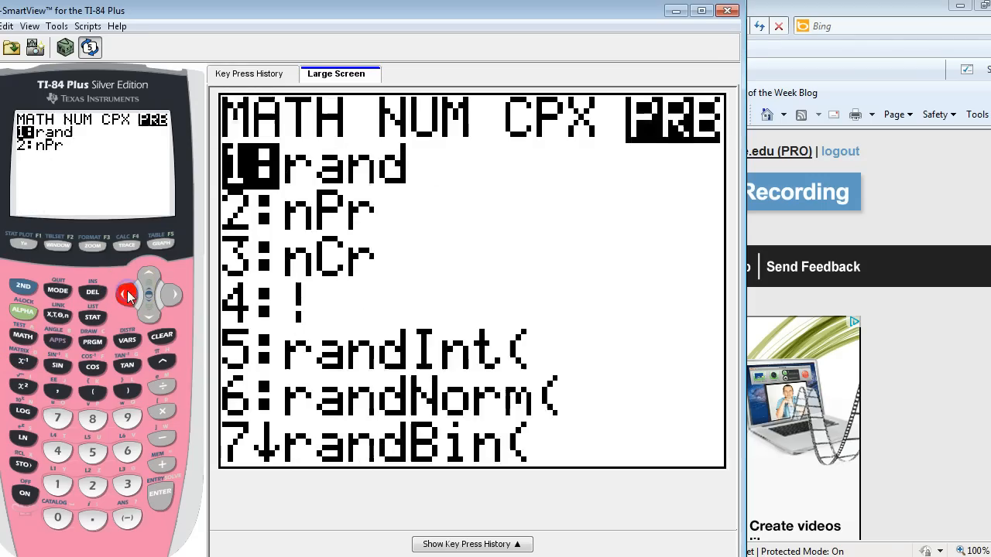
left_click(120, 486)
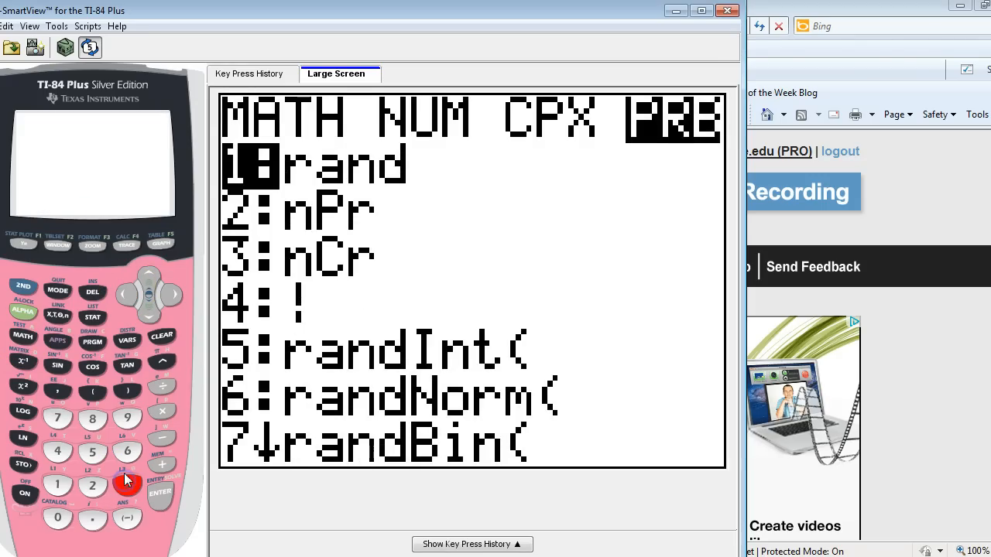
left_click(128, 419)
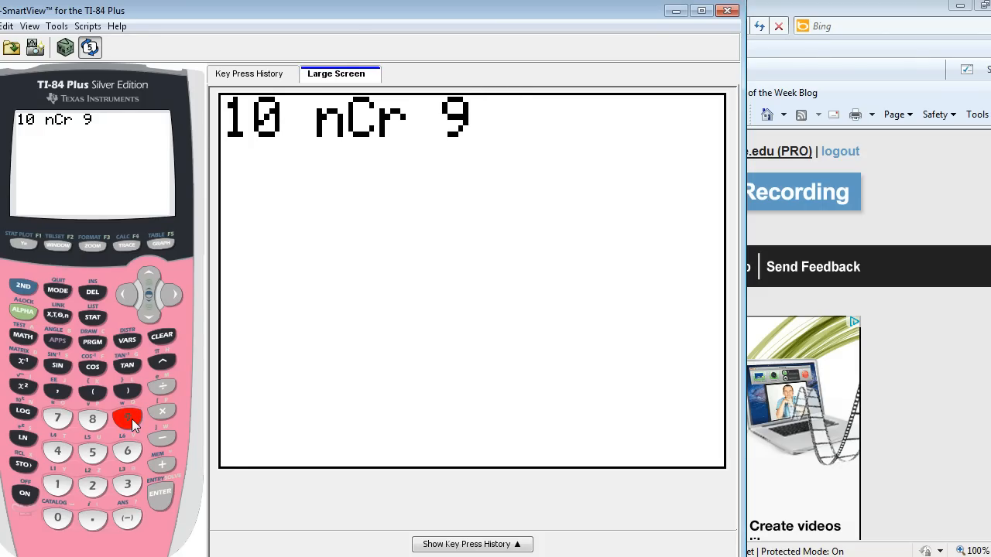
Step: Multiply the combination by .25 raised to the power 9, and leave the exponent
left_click(161, 412)
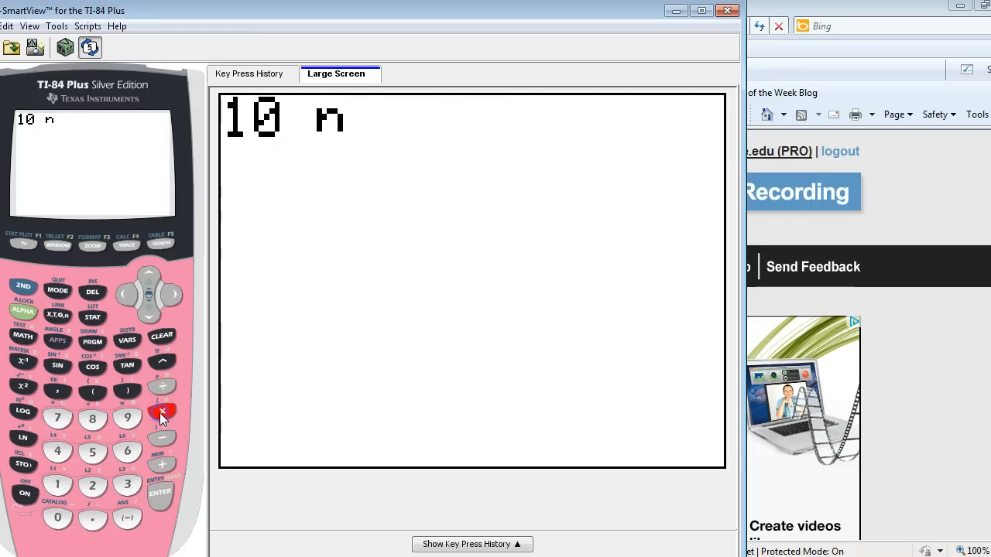
left_click(93, 519)
left_click(93, 487)
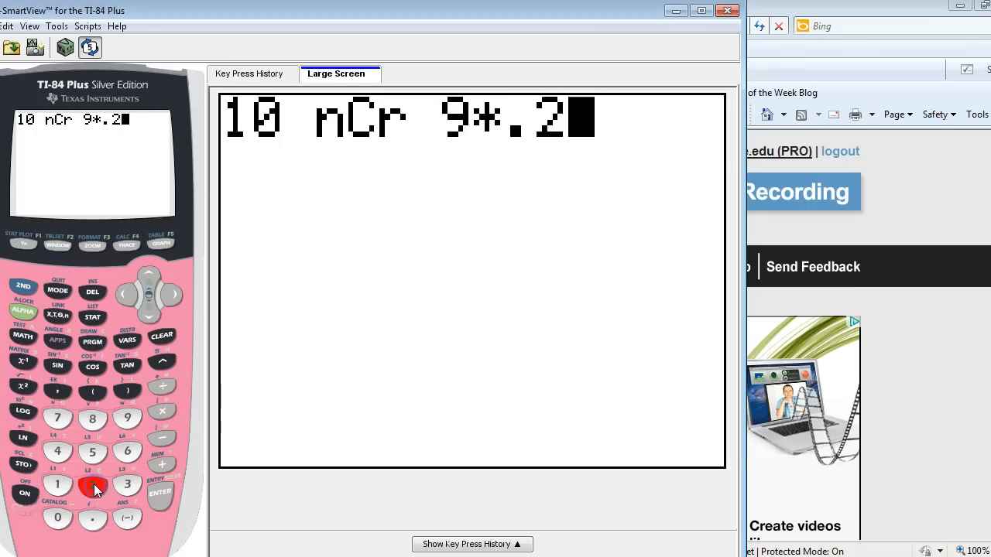
left_click(92, 452)
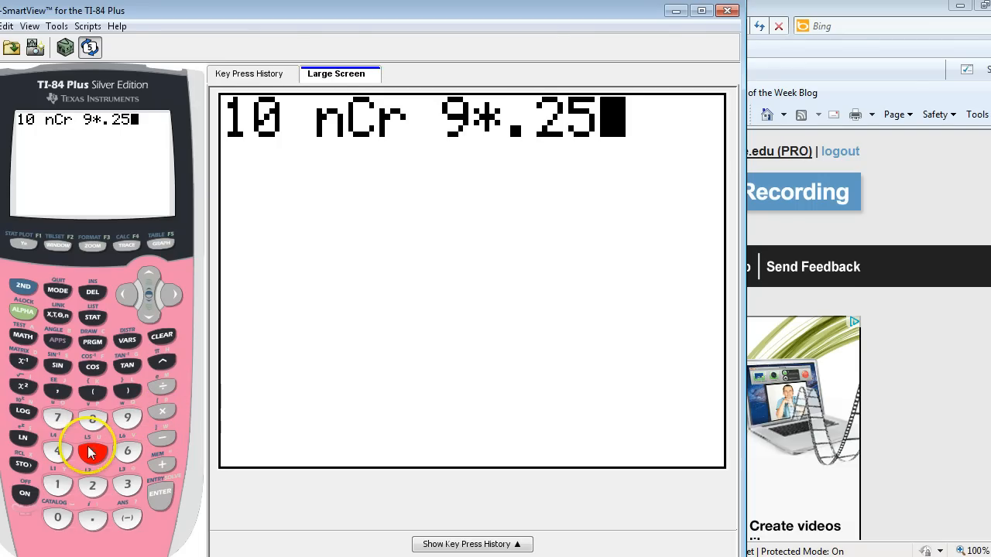
left_click(162, 361)
left_click(128, 418)
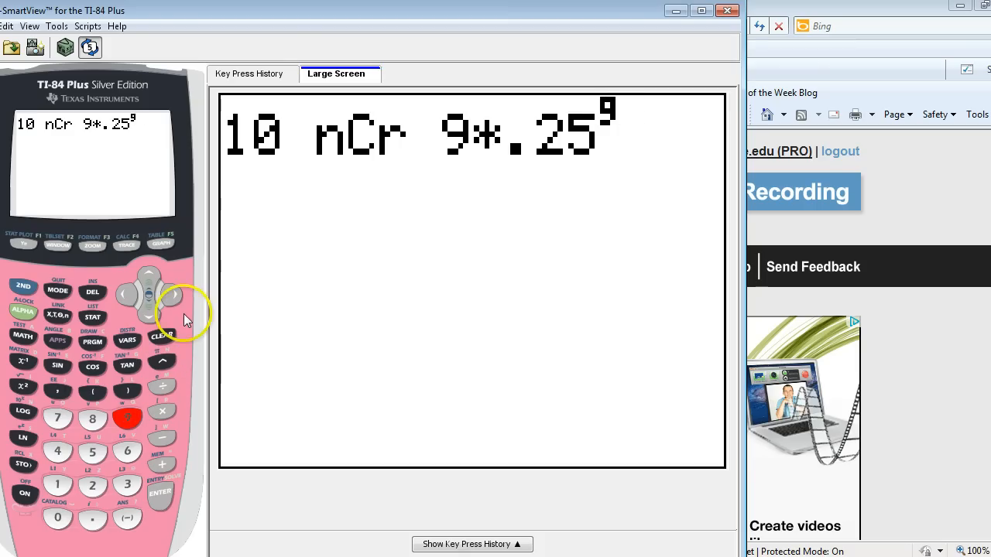
left_click(177, 297)
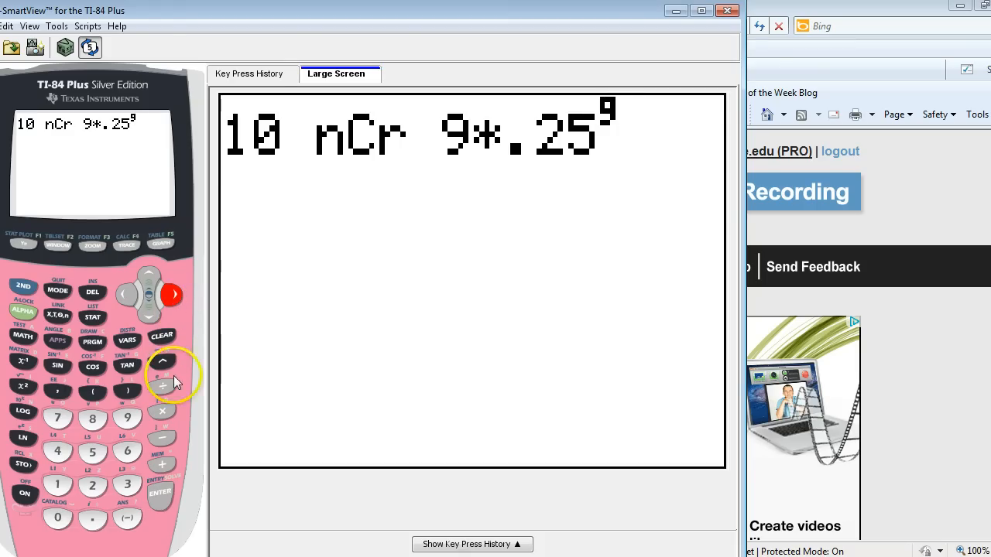
Step: Multiply the expression by .75 and evaluate it
left_click(161, 411)
left_click(93, 521)
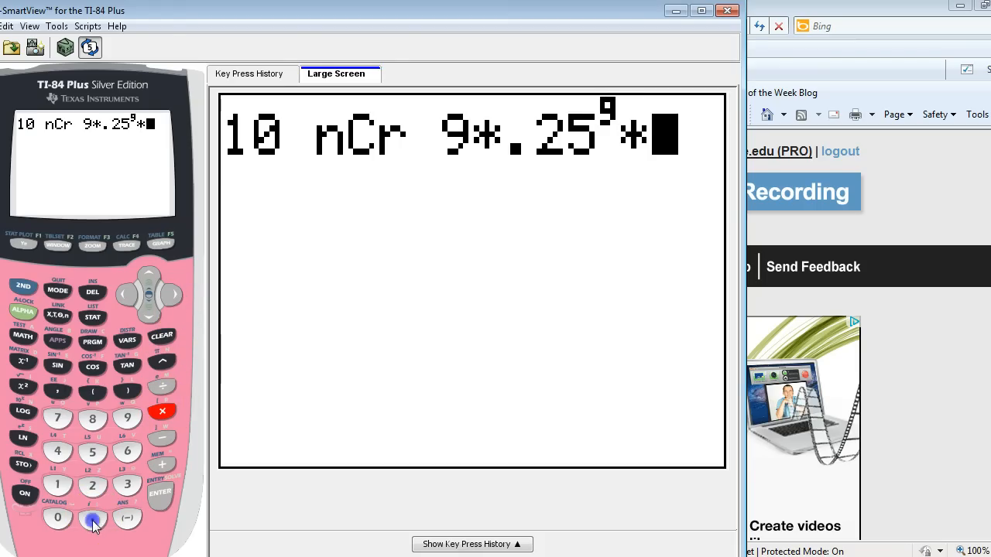
left_click(57, 419)
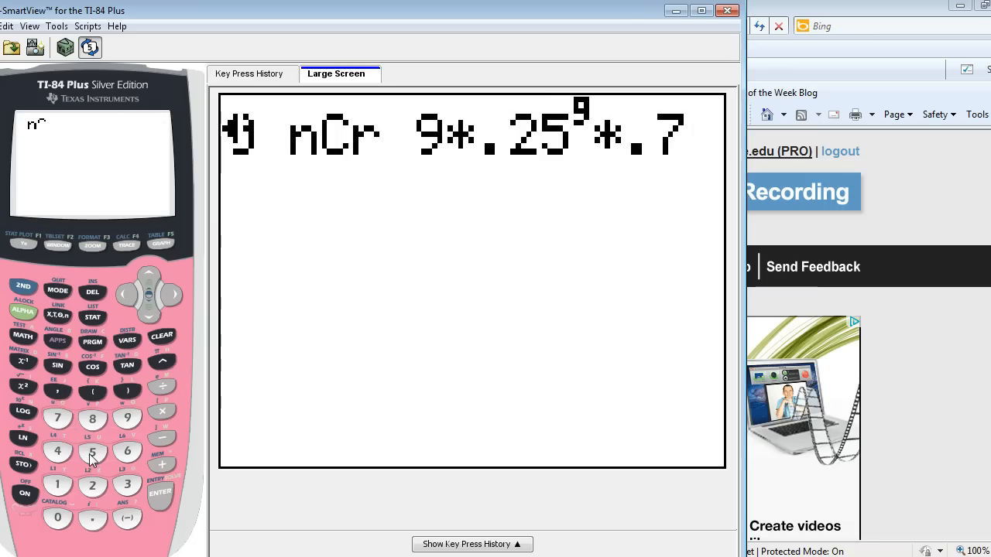
left_click(90, 453)
left_click(161, 494)
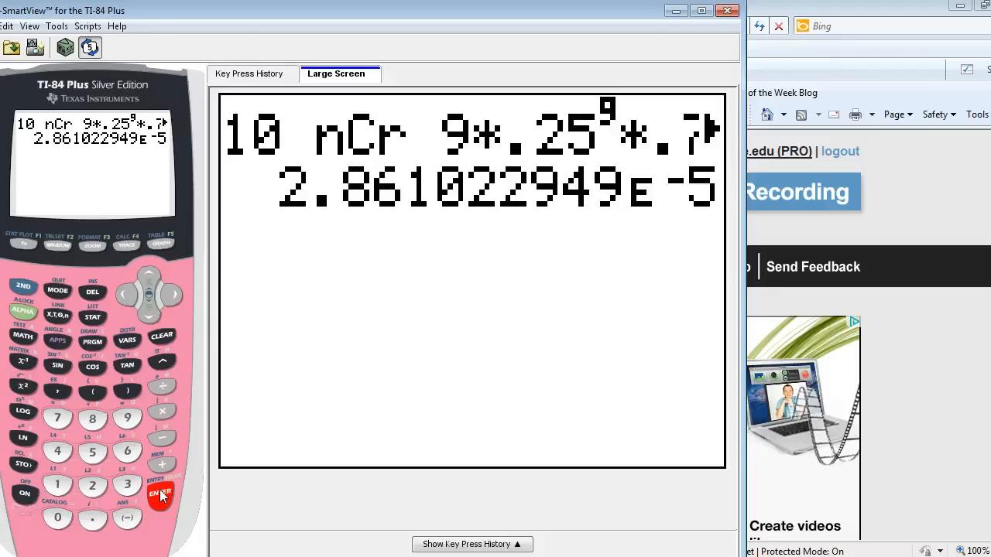
Step: Open the binompdf entry screen from the calculator's distribution functions
left_click(23, 286)
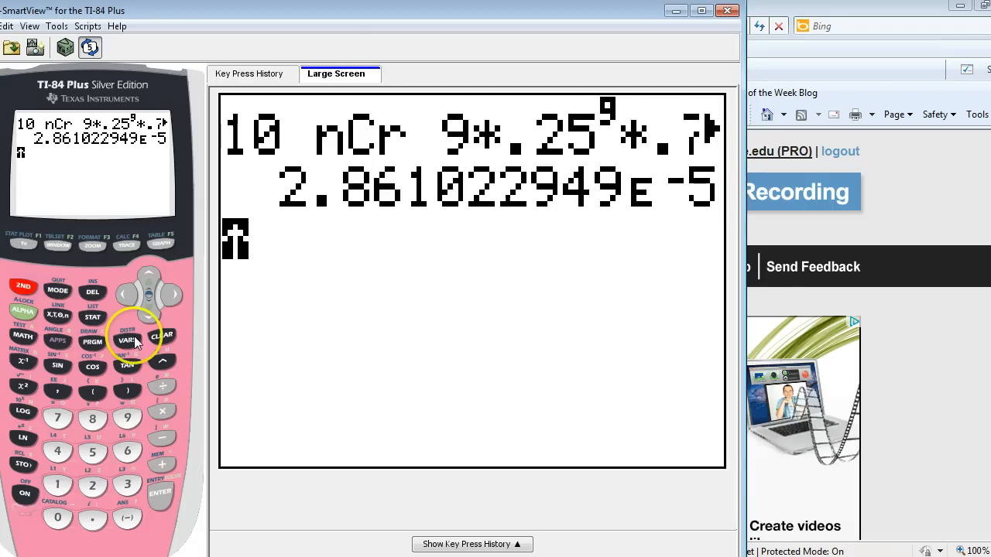
left_click(127, 340)
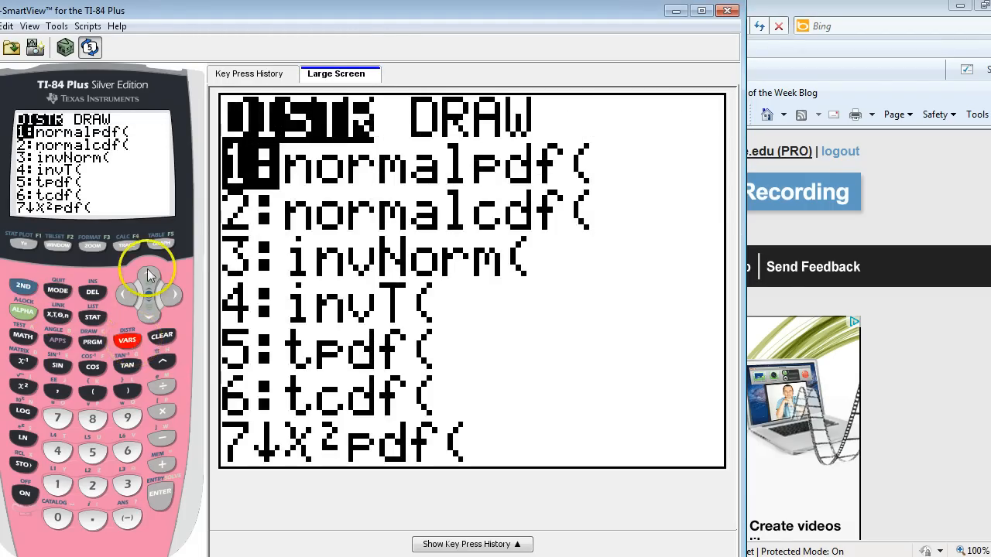
left_click(150, 316)
left_click(151, 317)
left_click(151, 318)
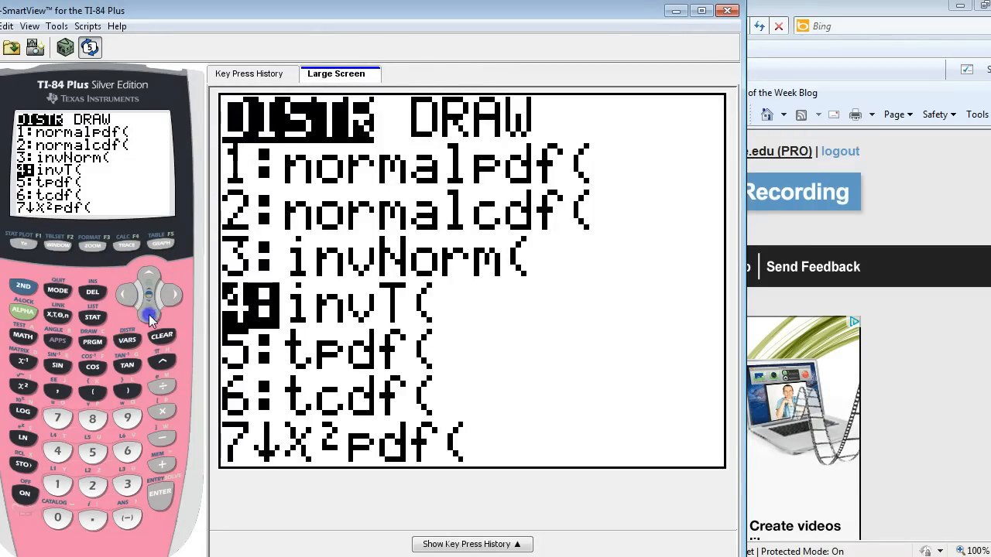
left_click(150, 318)
left_click(150, 317)
left_click(150, 318)
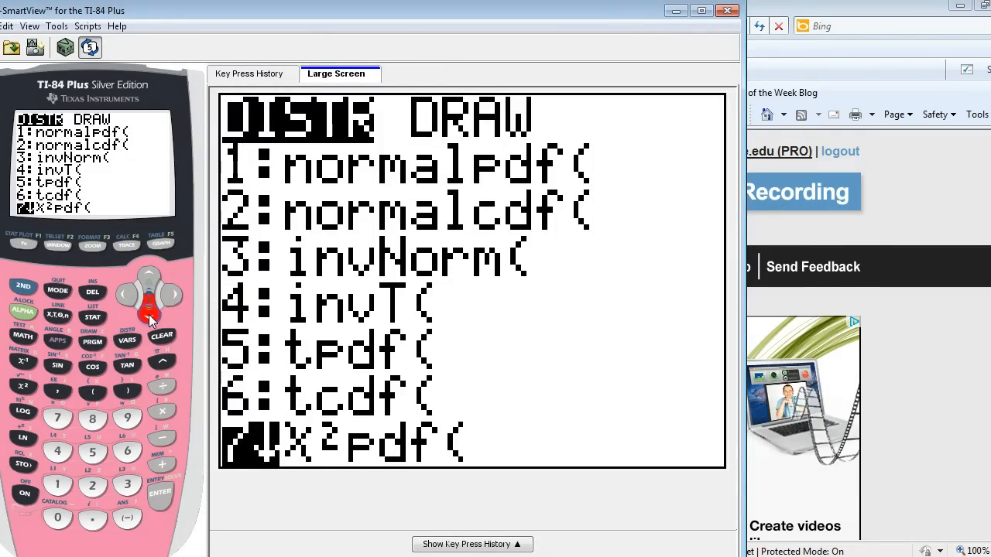
left_click(150, 317)
left_click(150, 317)
left_click(150, 318)
left_click(150, 318)
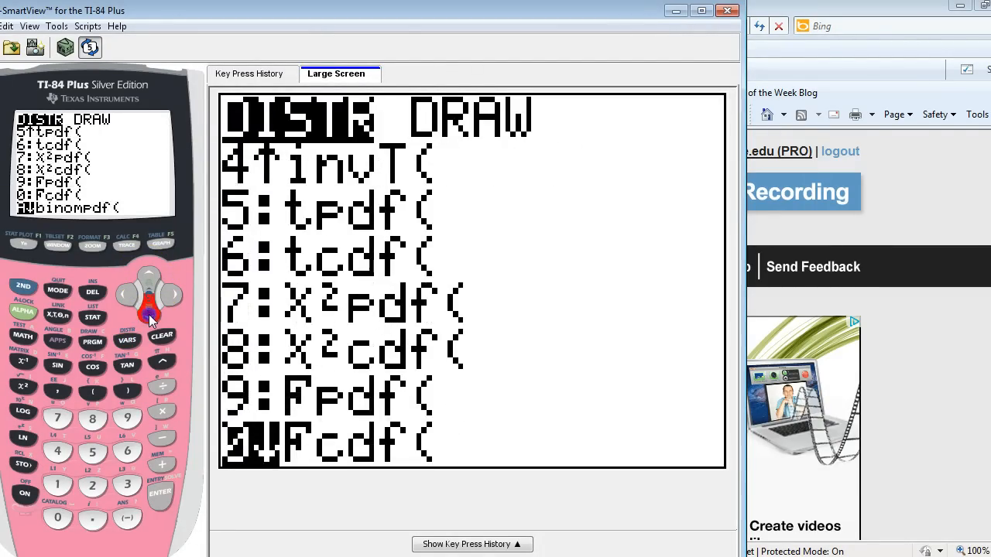
left_click(151, 317)
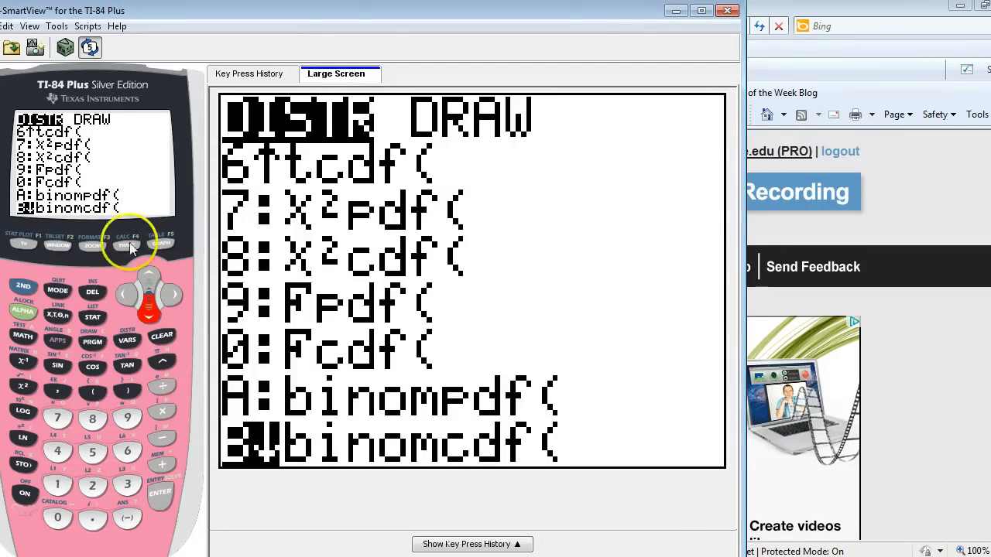
left_click(147, 274)
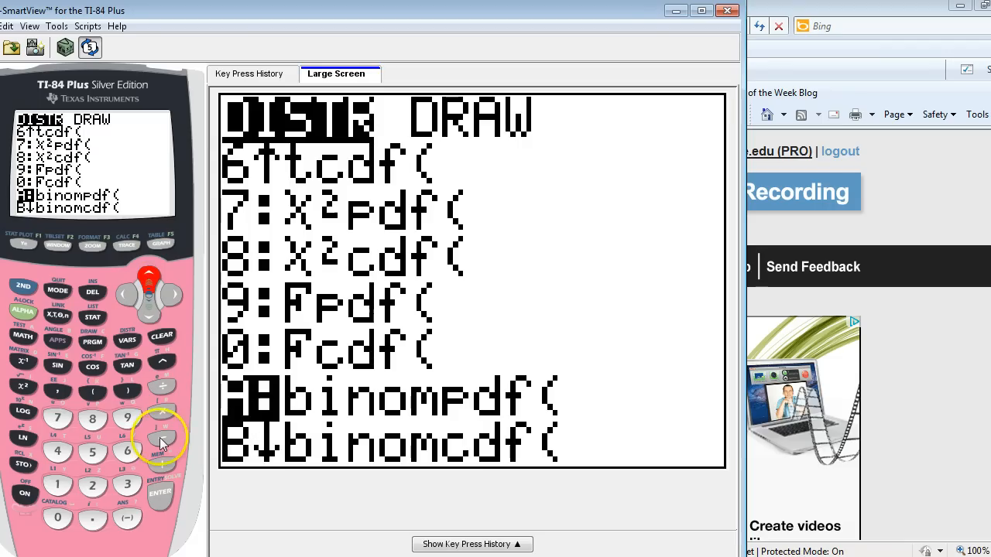
left_click(159, 503)
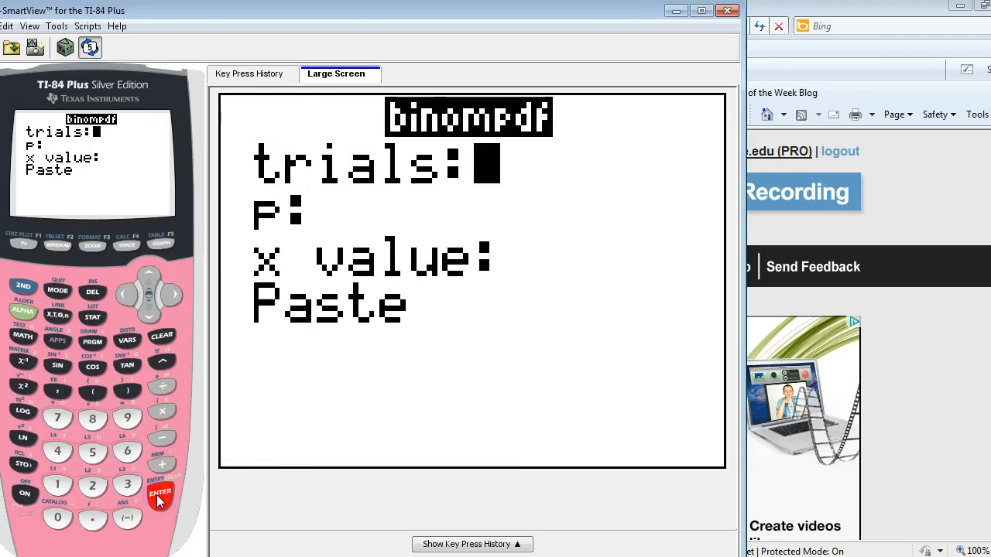
Step: Set the binompdf number of trials to 10 and the success probability p to .25
left_click(57, 485)
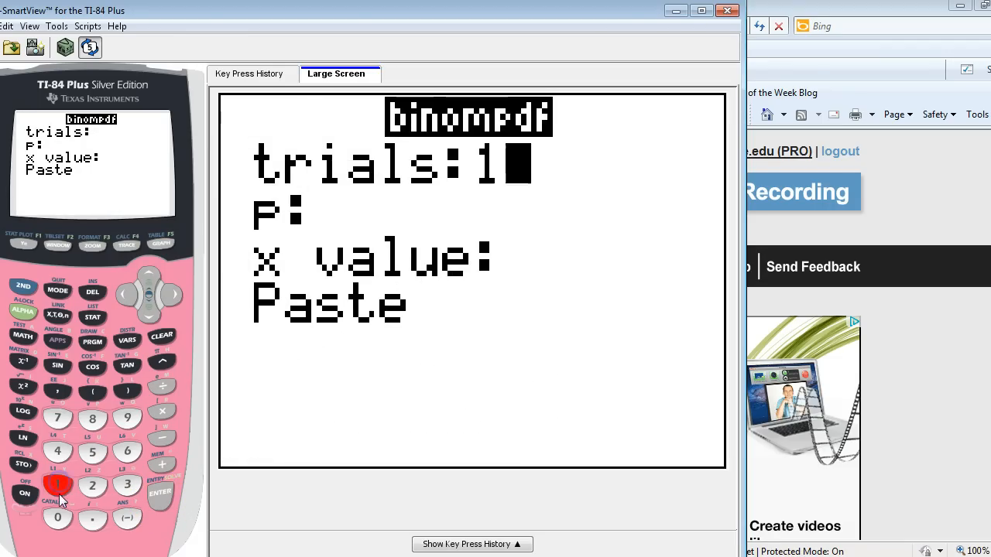
left_click(59, 520)
left_click(161, 503)
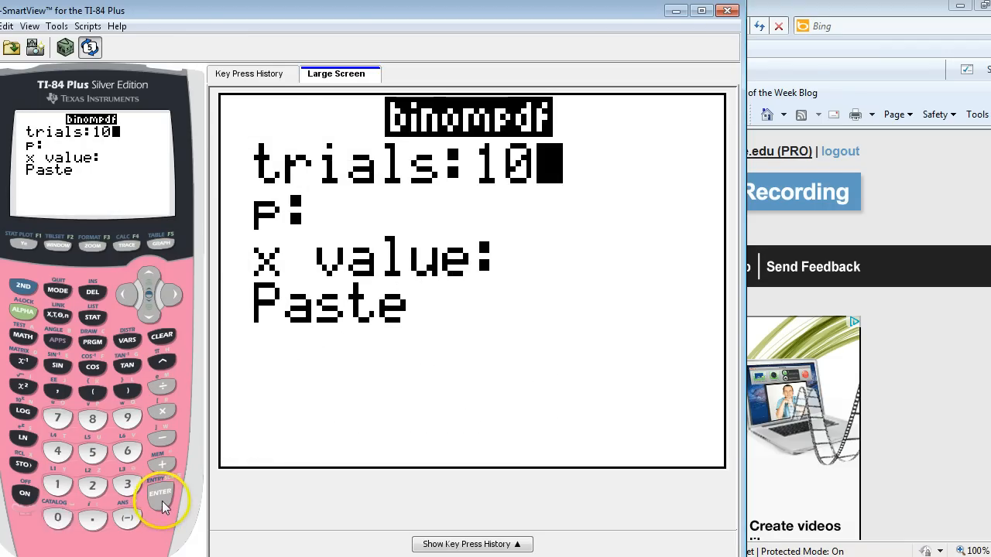
left_click(92, 517)
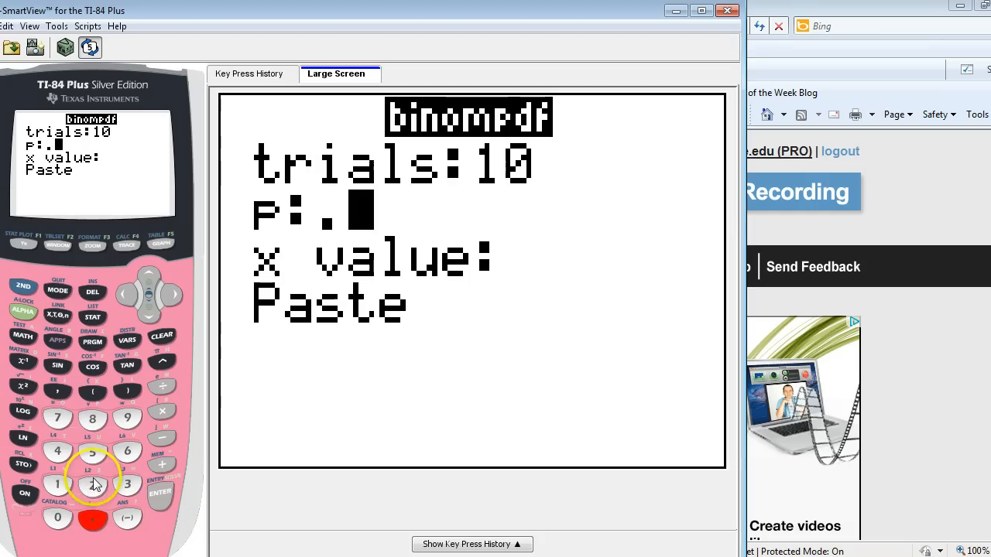
left_click(93, 484)
left_click(92, 452)
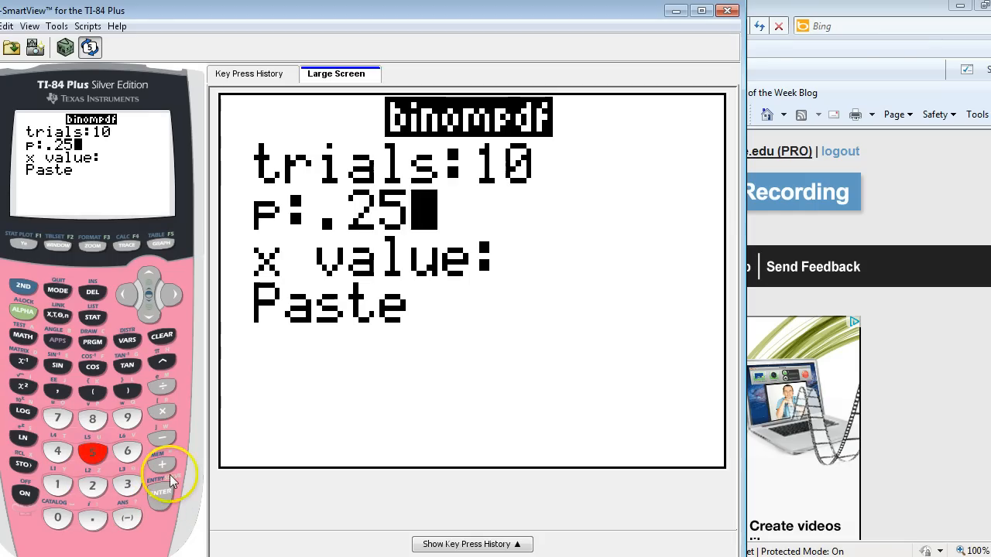
left_click(164, 495)
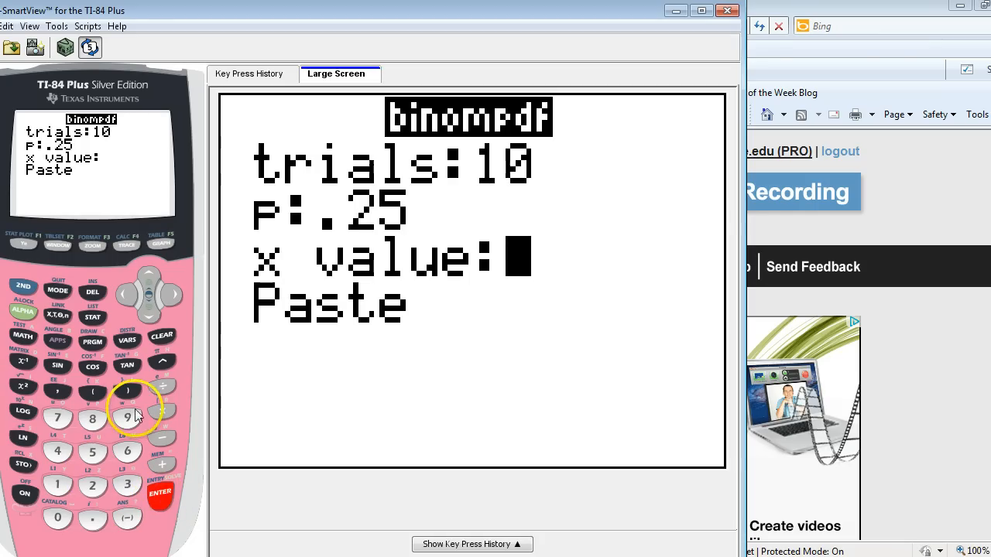
Step: Set the x value to 9, paste the completed binompdf command to the home screen and evaluate it
left_click(132, 418)
left_click(165, 488)
left_click(160, 495)
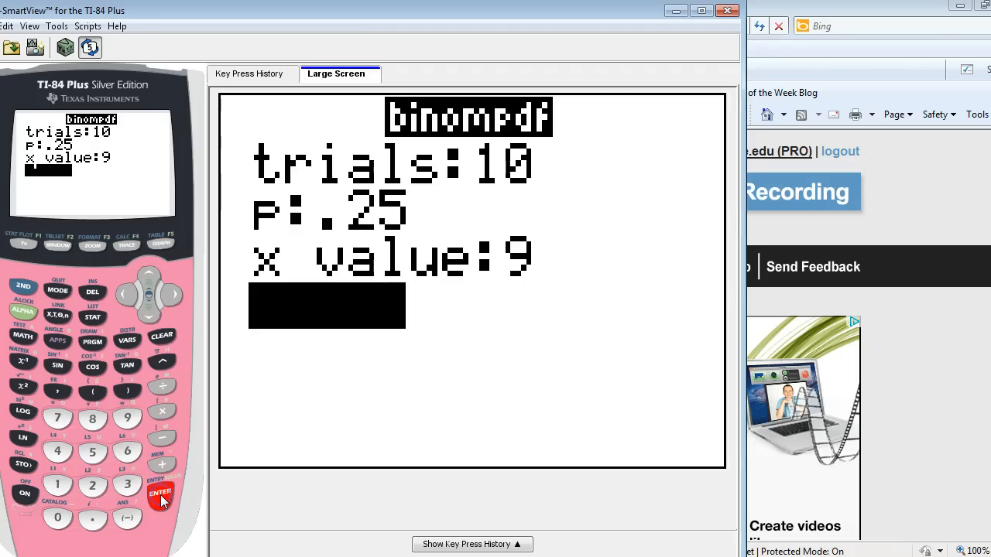
left_click(161, 495)
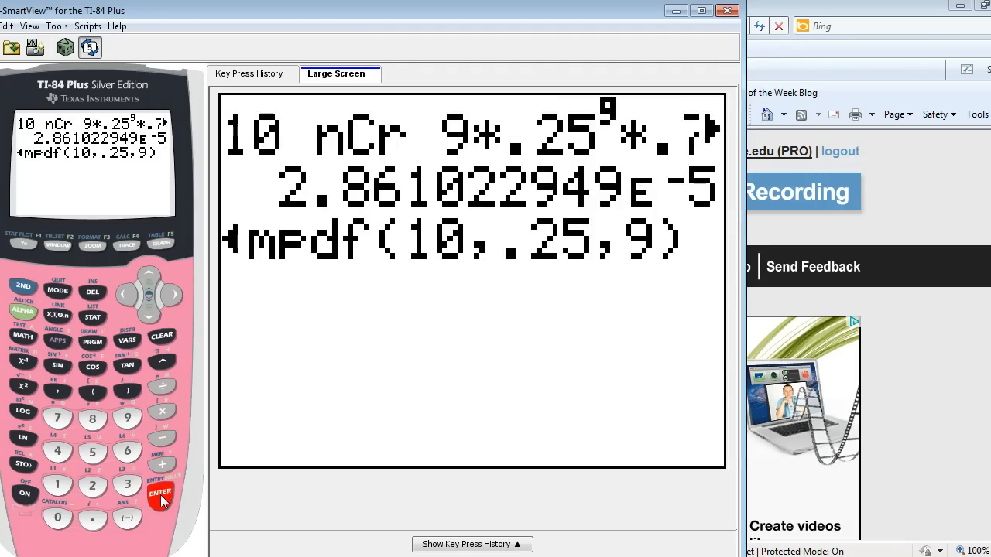
left_click(160, 498)
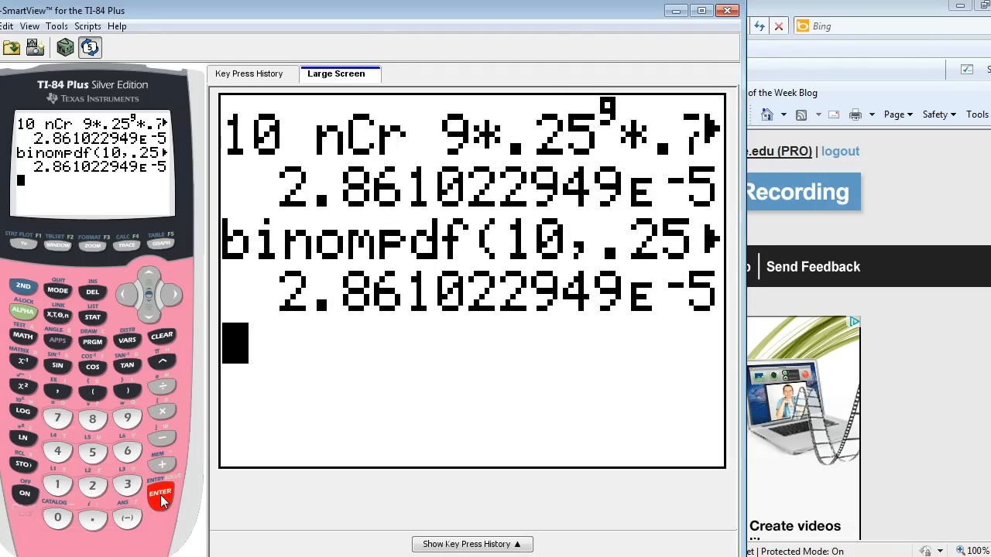